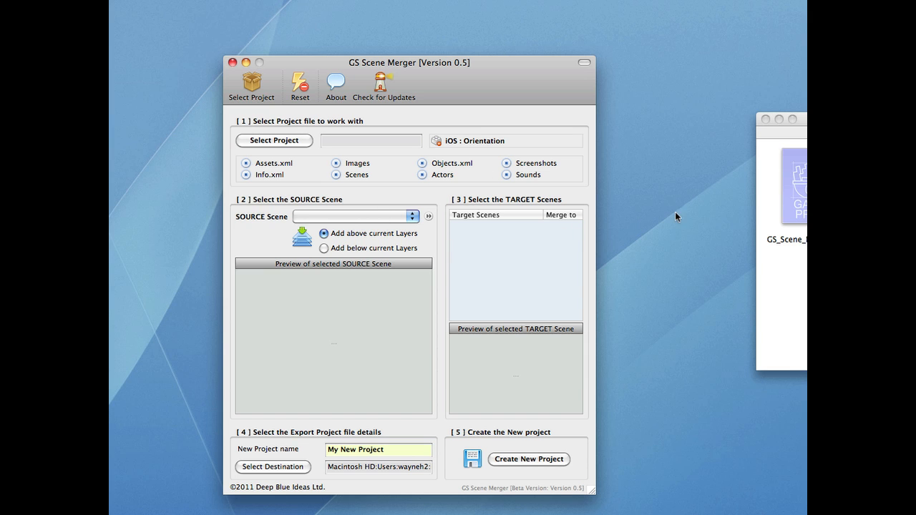
# Open the GS_Scene_Merger_TEST project in GameSalad and view its Game1, Game2 and Game3 scenes
pyautogui.click(798, 187)
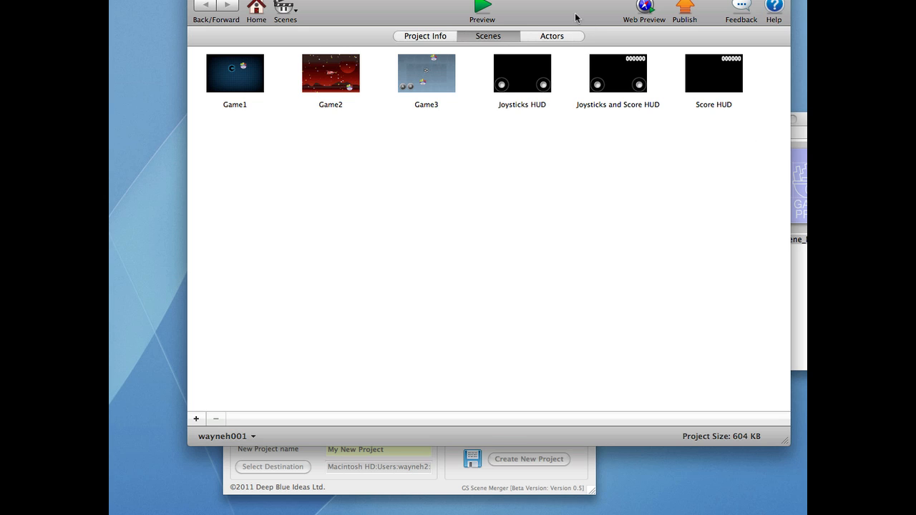
pyautogui.click(229, 106)
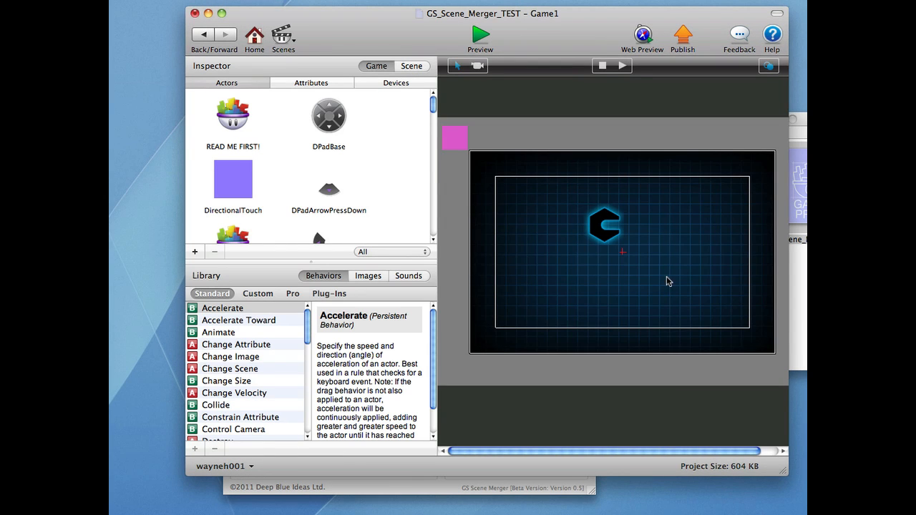
pyautogui.click(283, 41)
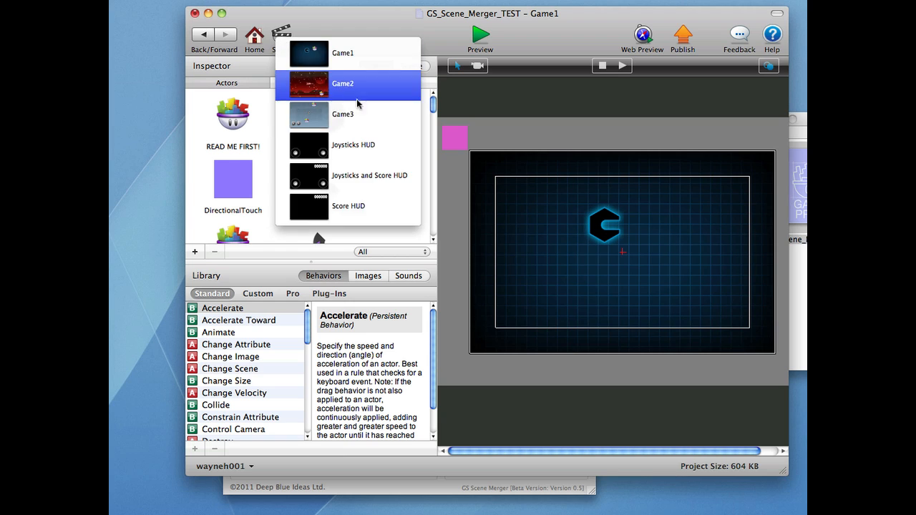
pyautogui.click(362, 97)
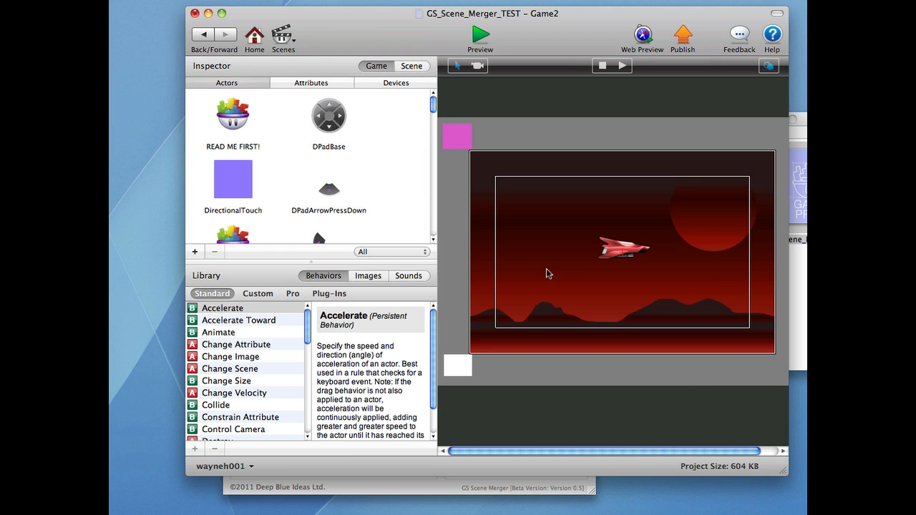
pyautogui.click(281, 52)
pyautogui.click(349, 129)
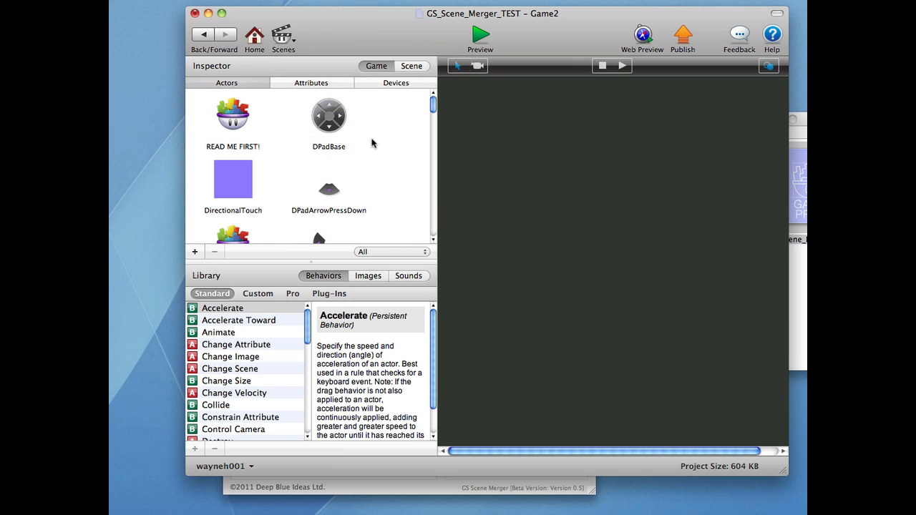
pyautogui.click(283, 42)
pyautogui.click(491, 98)
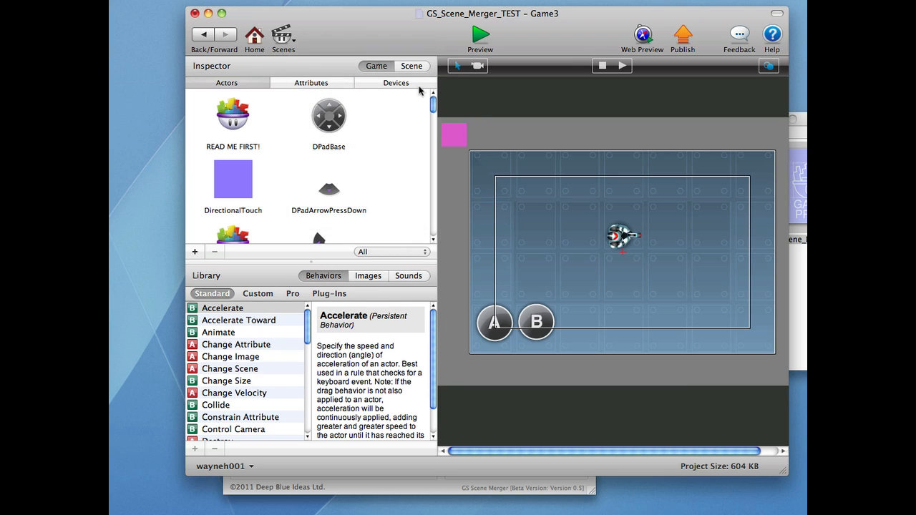
# View the Joysticks HUD scene and the Joysticks and Score HUD scene
pyautogui.click(273, 31)
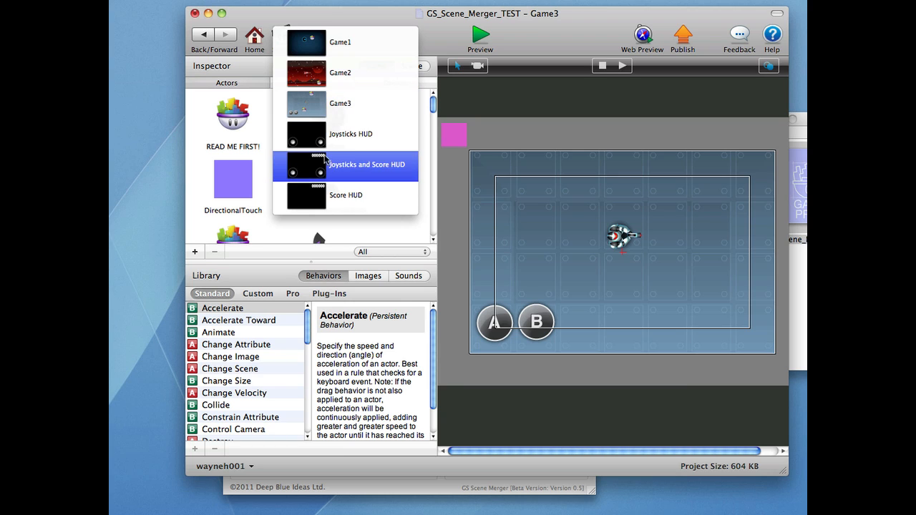
pyautogui.click(320, 134)
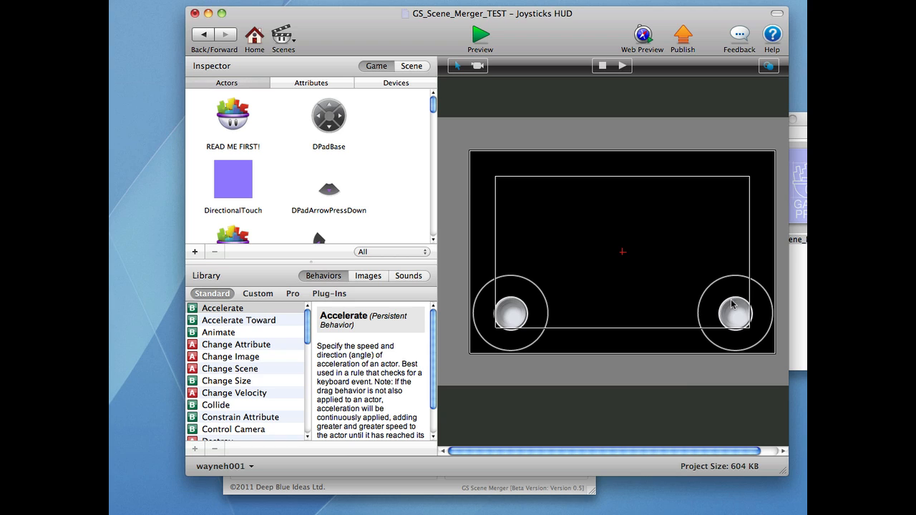
pyautogui.click(284, 37)
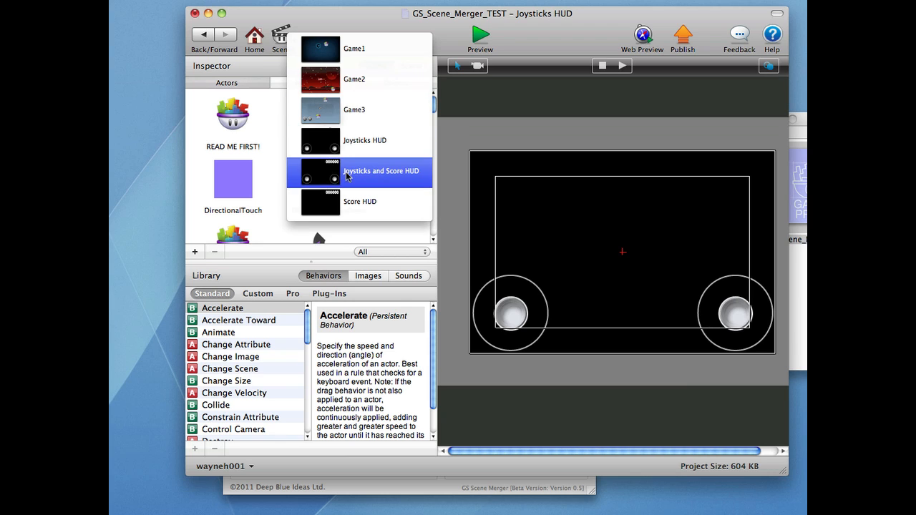
pyautogui.click(349, 172)
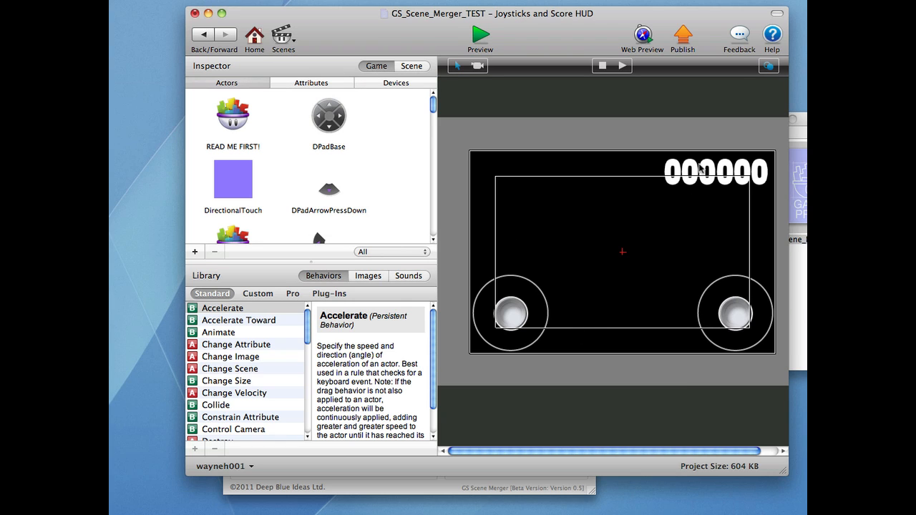
# Try altering two individual score digits in the Joysticks and Score HUD scene, undoing each change
pyautogui.click(674, 183)
pyautogui.moveTo(672, 186); pyautogui.dragTo(673, 226)
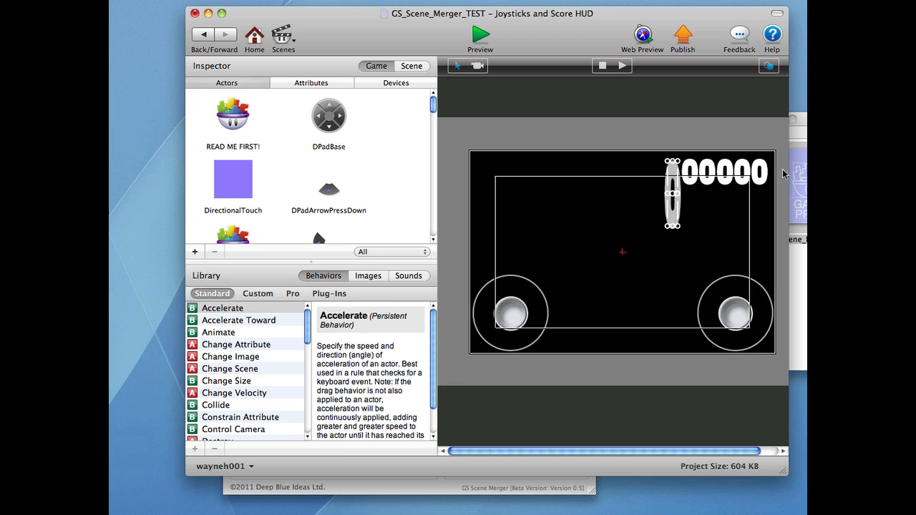
pyautogui.press('super+z')
pyautogui.click(730, 179)
pyautogui.moveTo(725, 186); pyautogui.dragTo(705, 234)
pyautogui.press('super+z')
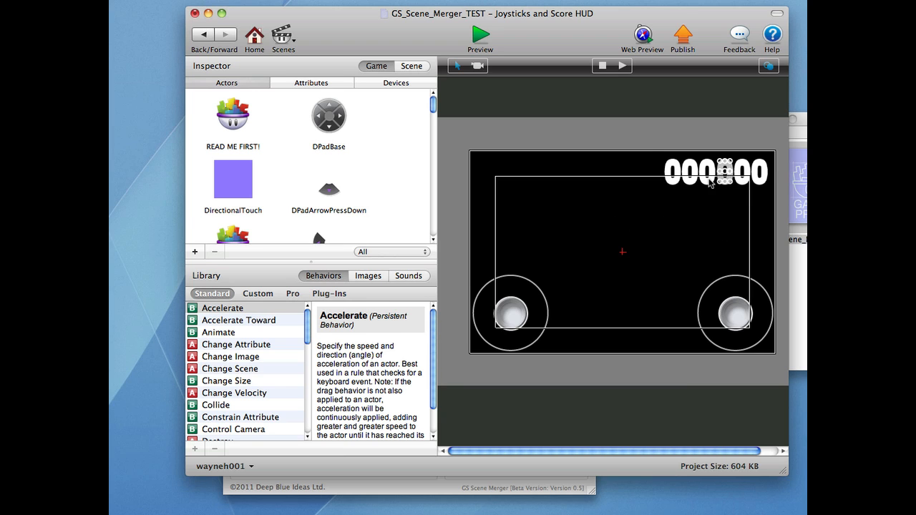
# Inspect the Div attribute of a score digit's Font actor, and return to the scene
pyautogui.doubleClick(725, 175)
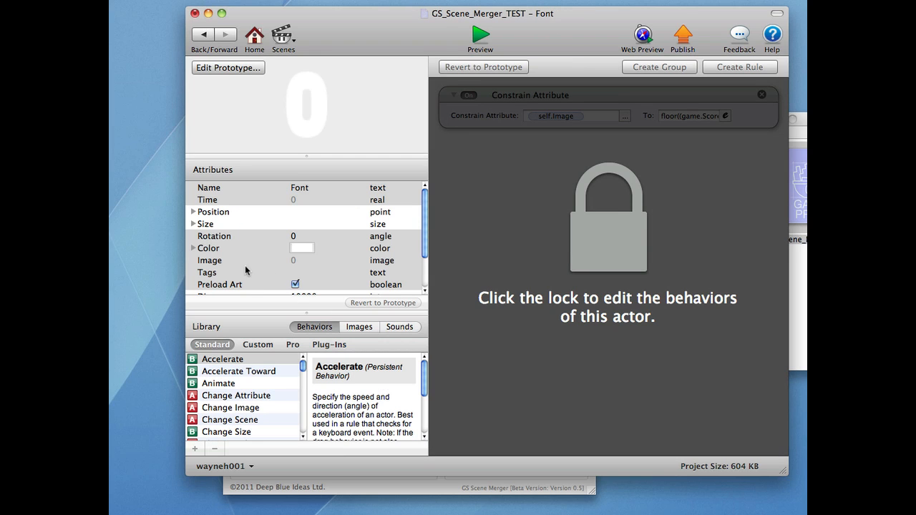
pyautogui.scroll(-3, 246, 269)
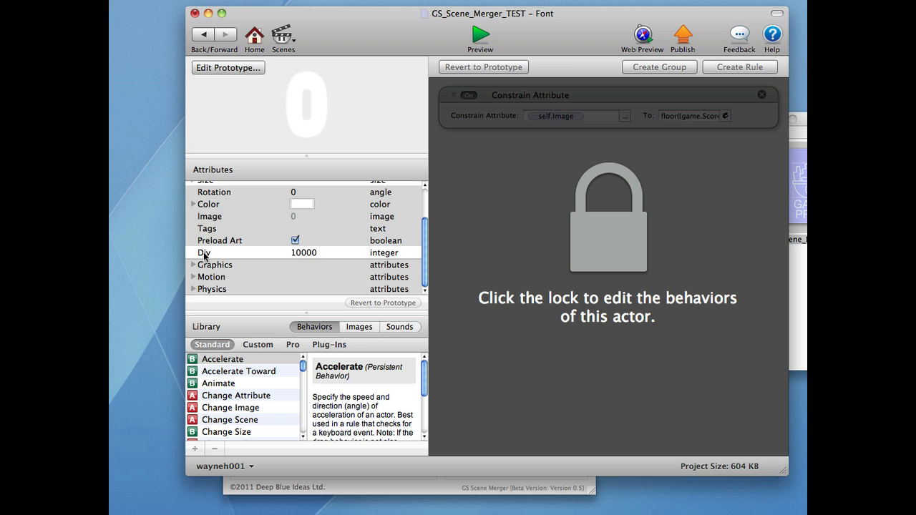
pyautogui.click(205, 35)
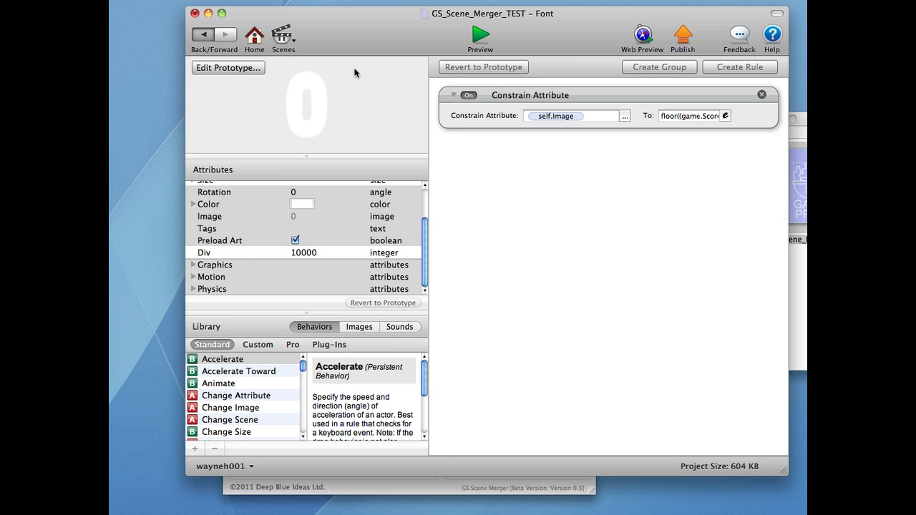
# Compare the Score HUD, Joysticks and Score HUD, and Game1 scenes of the project
pyautogui.click(283, 37)
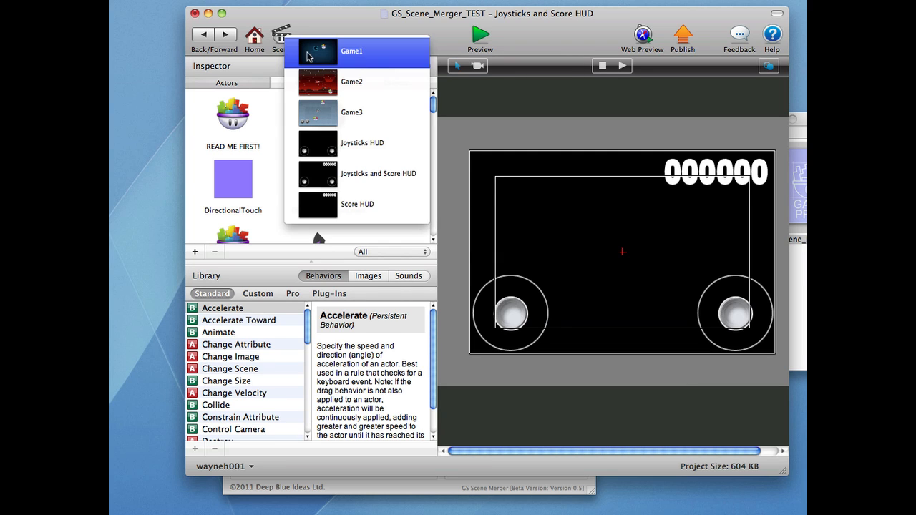
pyautogui.click(358, 204)
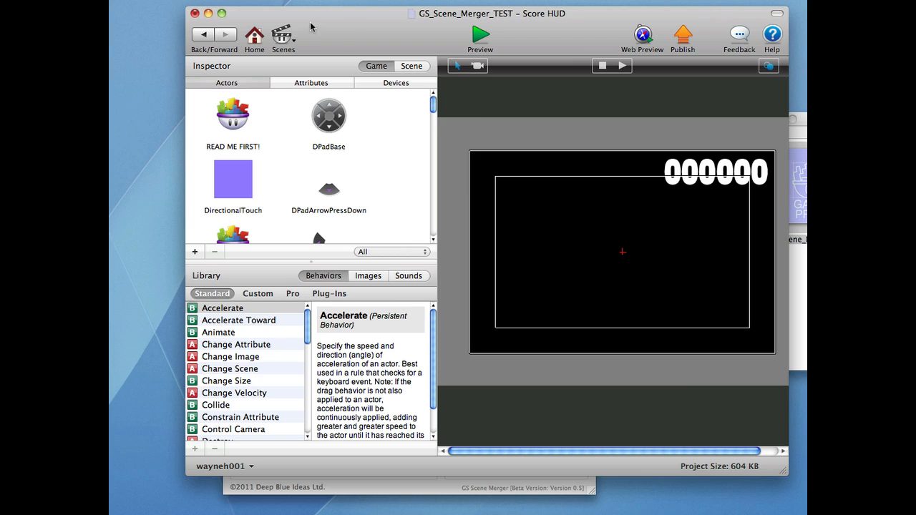
pyautogui.click(292, 36)
pyautogui.click(385, 171)
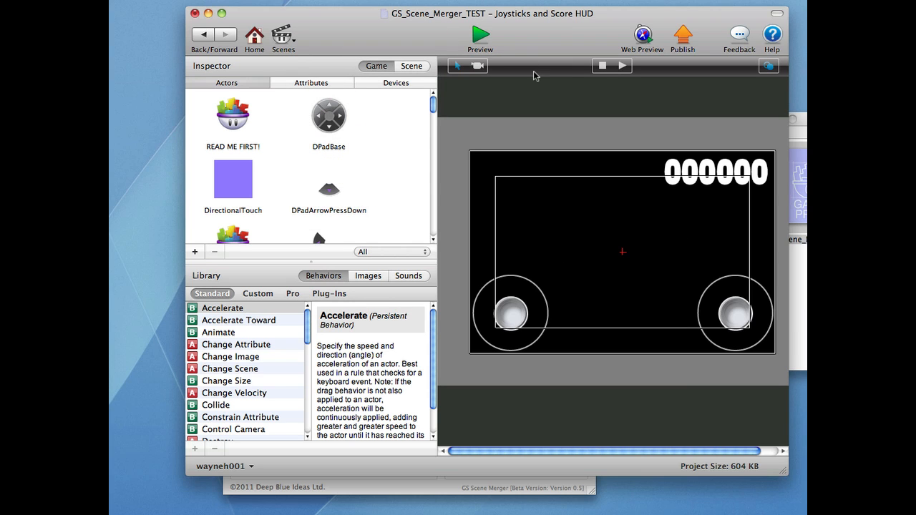
pyautogui.click(292, 41)
pyautogui.click(356, 49)
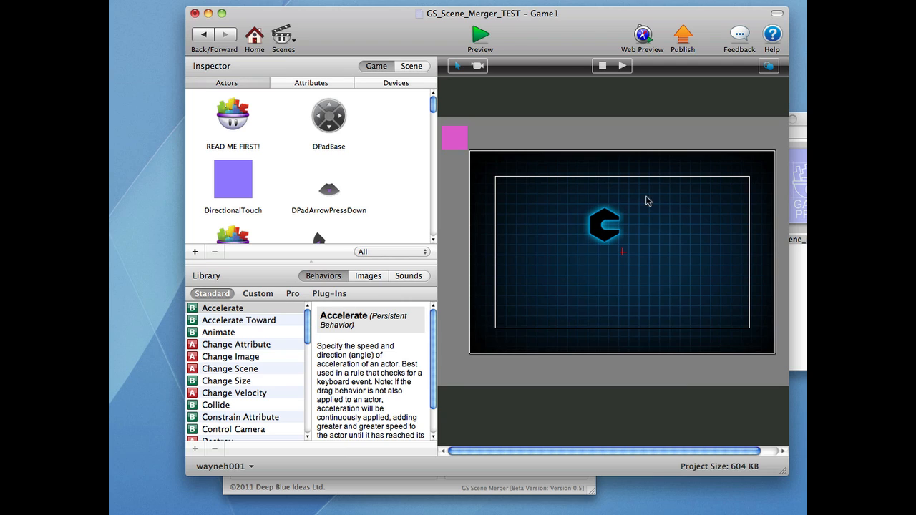
pyautogui.click(289, 39)
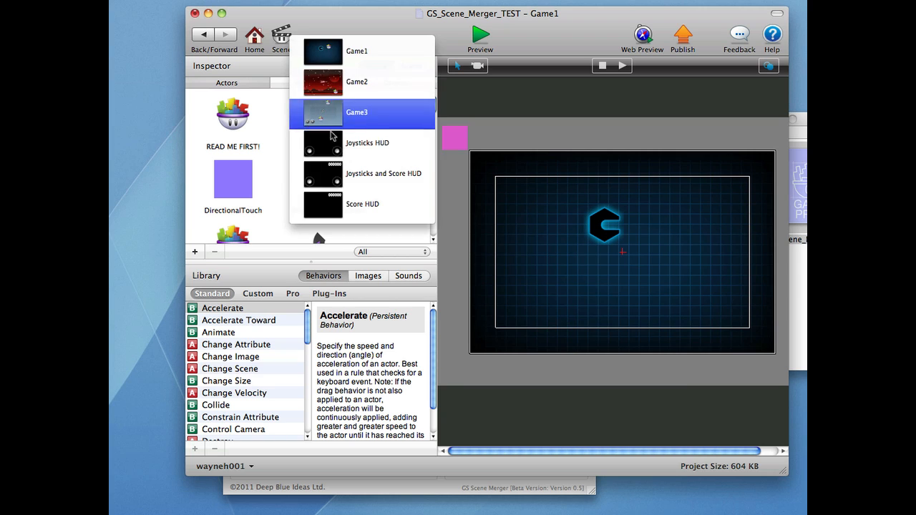
pyautogui.click(683, 224)
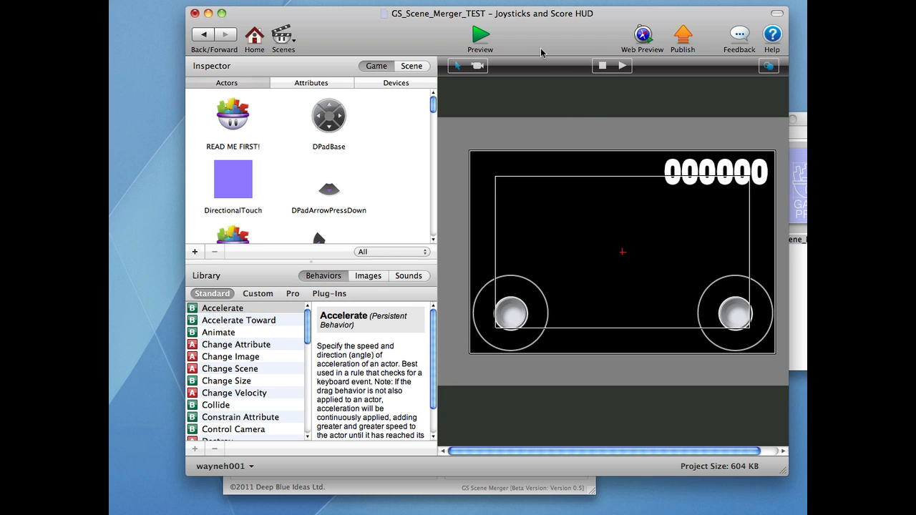
# Close the project in GameSalad and load the GS_Scene_Merger_TEST project file into GS Scene Merger
pyautogui.moveTo(541, 48); pyautogui.dragTo(540, 61)
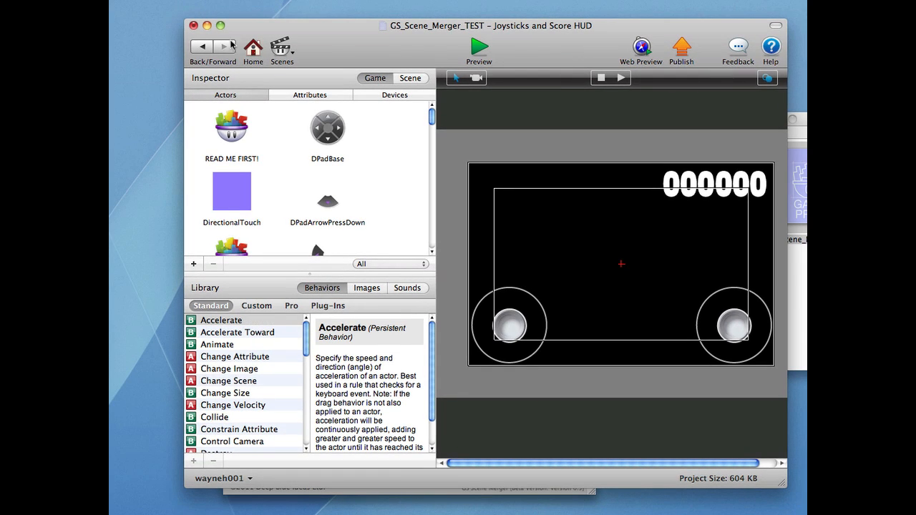
pyautogui.click(194, 26)
pyautogui.click(436, 130)
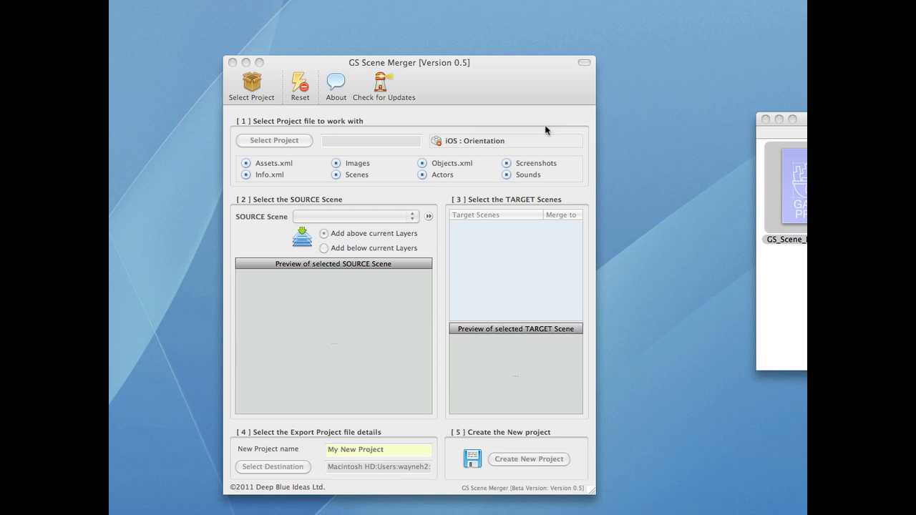
pyautogui.moveTo(536, 92); pyautogui.dragTo(540, 92)
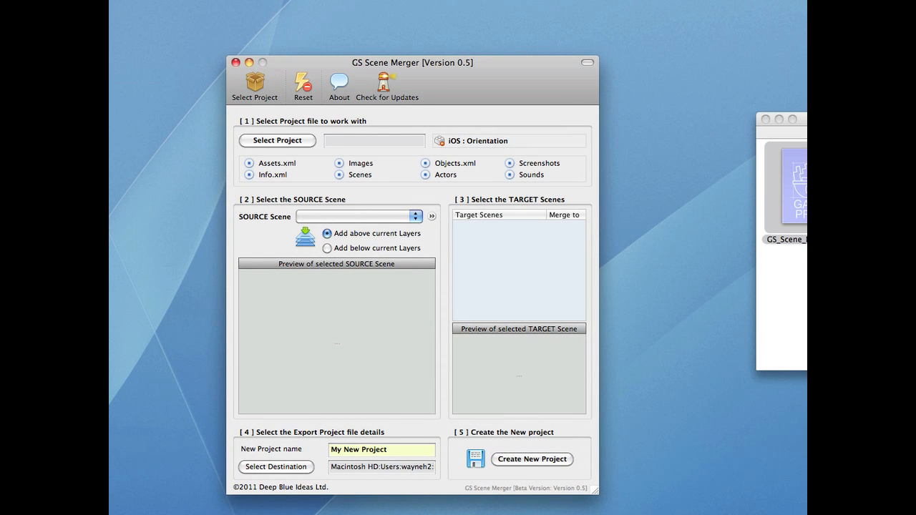
pyautogui.moveTo(790, 188); pyautogui.dragTo(396, 200)
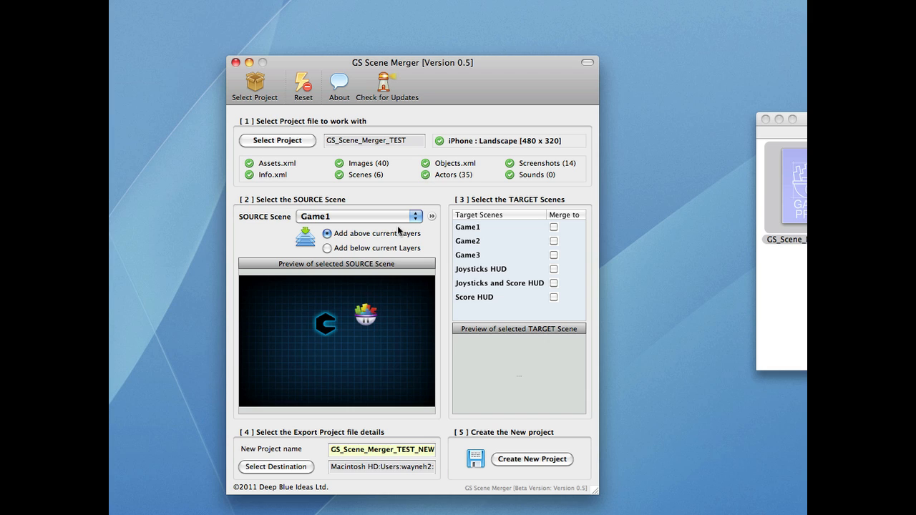
# Set Joysticks and Score HUD as the source scene for the merge
pyautogui.click(319, 218)
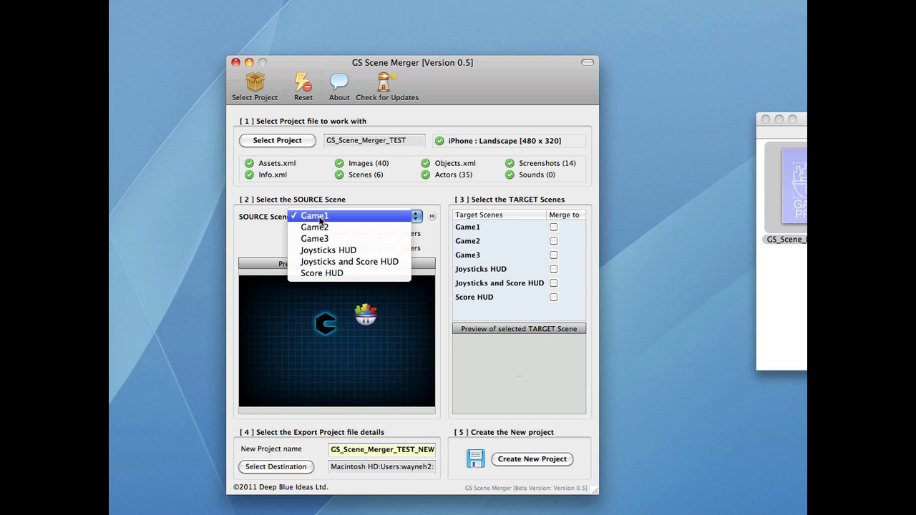
pyautogui.click(328, 249)
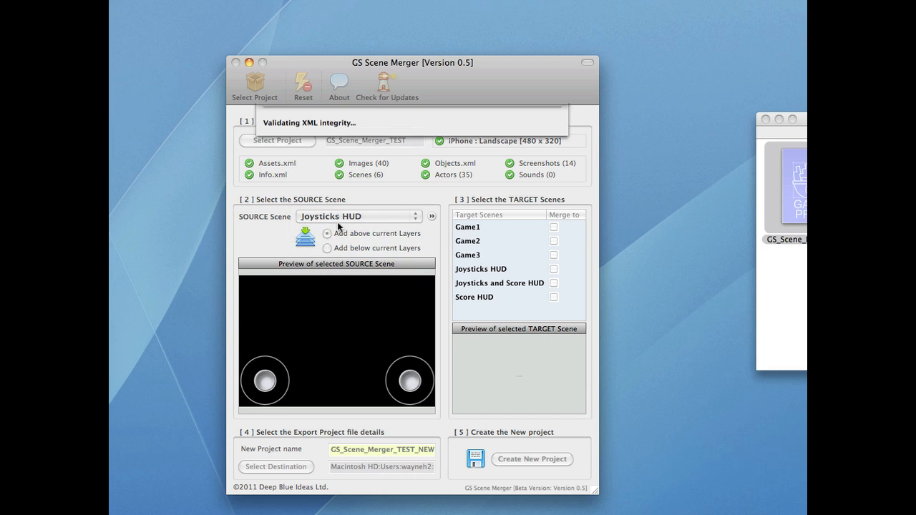
pyautogui.click(340, 217)
pyautogui.click(342, 229)
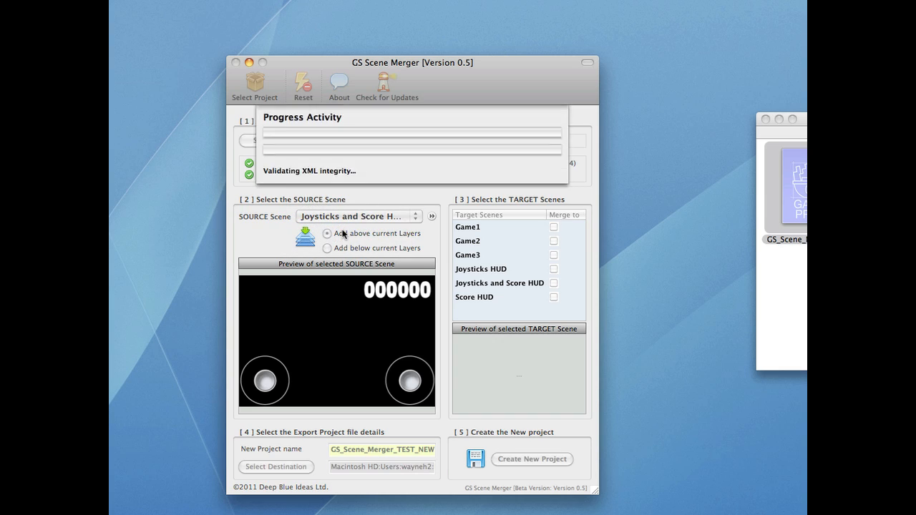
pyautogui.click(390, 218)
pyautogui.click(403, 217)
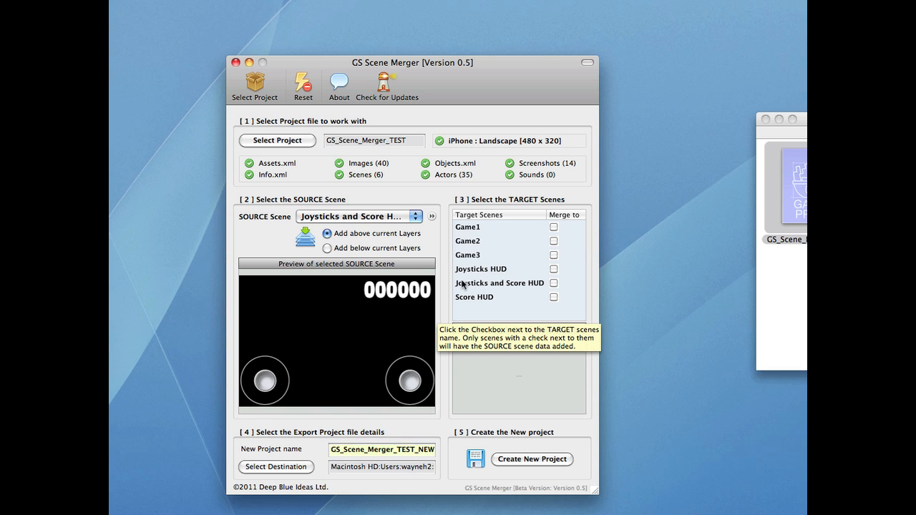
# Preview each of the available target scenes from Game1 through Score HUD, ending back on Game1
pyautogui.click(512, 228)
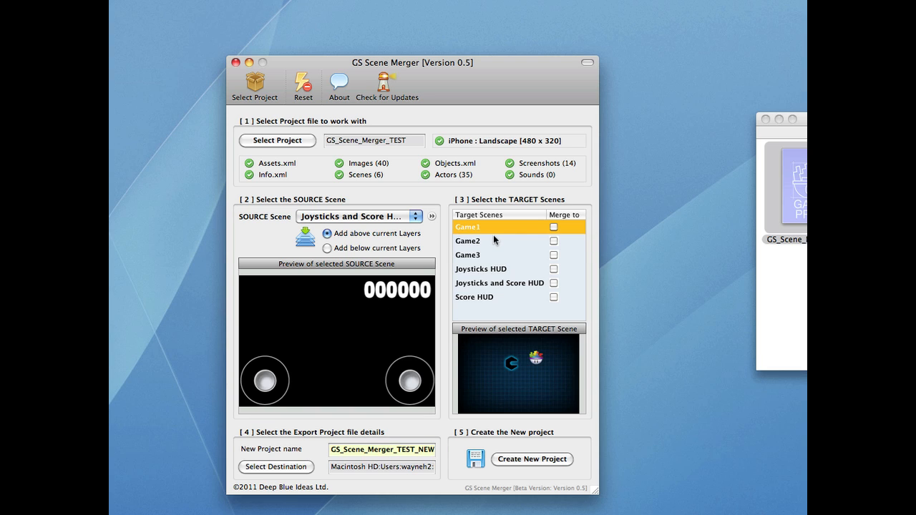
pyautogui.click(494, 242)
pyautogui.click(496, 255)
pyautogui.click(497, 270)
pyautogui.click(499, 284)
pyautogui.click(501, 299)
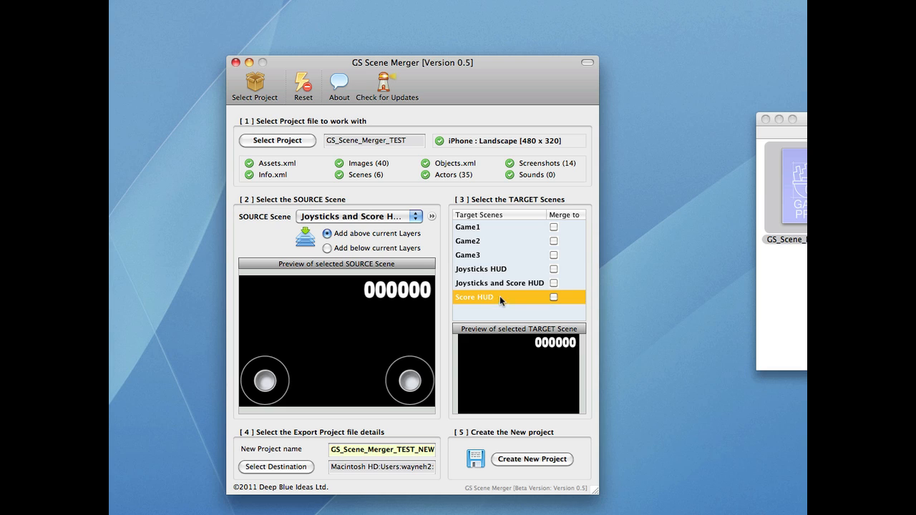
pyautogui.click(483, 230)
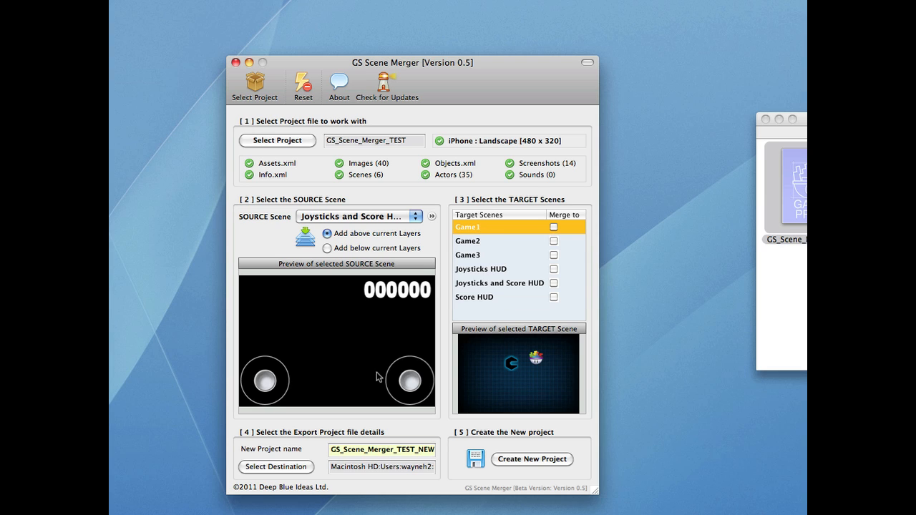
# Mark Game1, Game2 and Game3 as the target scenes to merge to
pyautogui.click(555, 228)
pyautogui.click(474, 240)
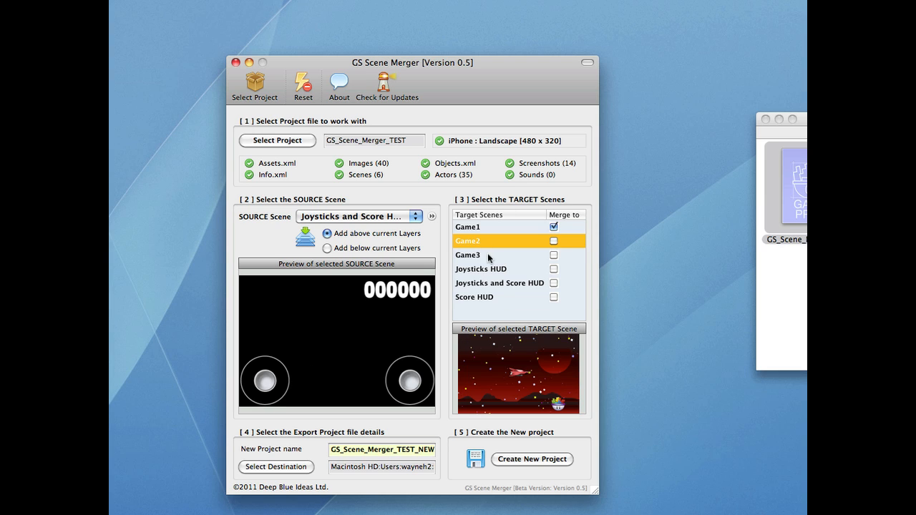
pyautogui.click(554, 241)
pyautogui.click(478, 254)
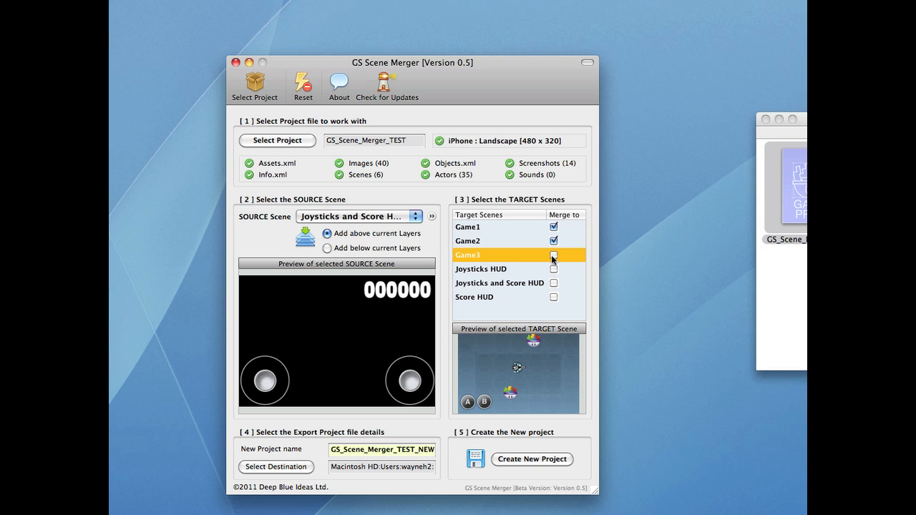
pyautogui.click(553, 255)
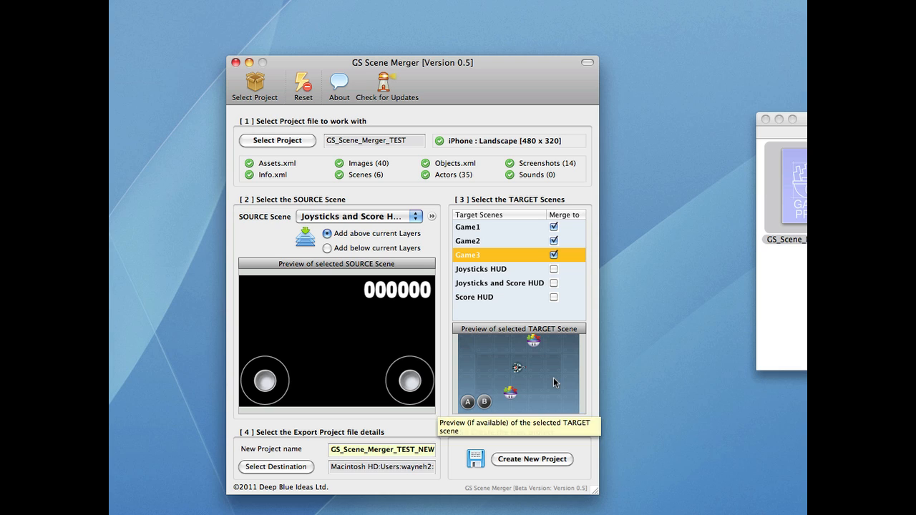
# Check the export name and destination, create the merged project GS_Scene_Merger_TEST_NEW, and open it in GameSalad
pyautogui.click(382, 449)
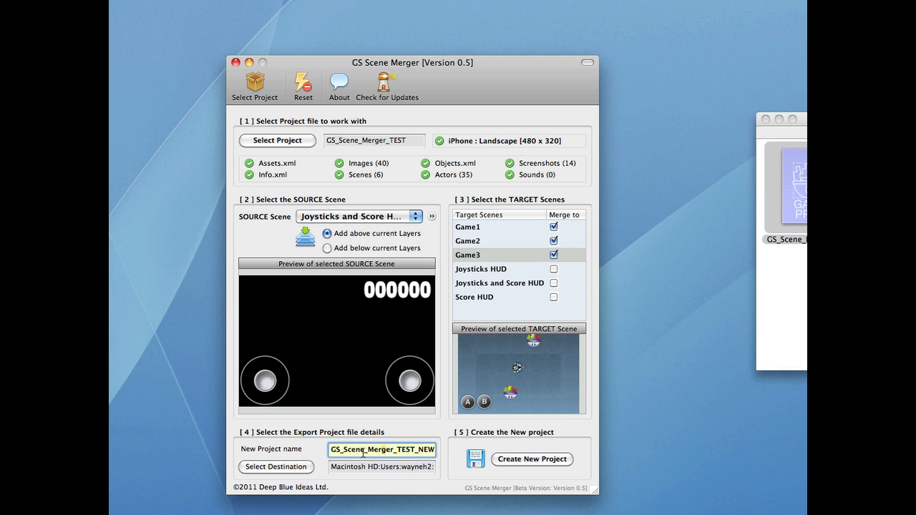
pyautogui.moveTo(400, 470); pyautogui.dragTo(466, 472)
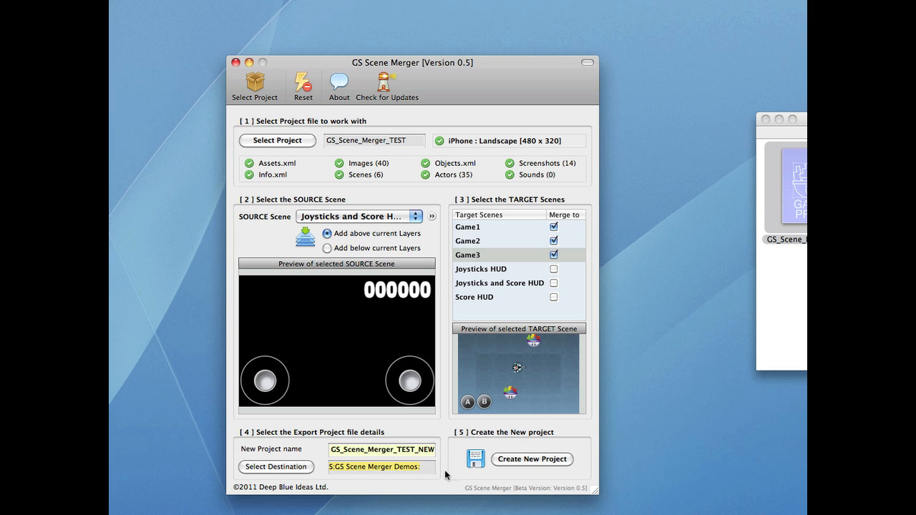
pyautogui.click(527, 460)
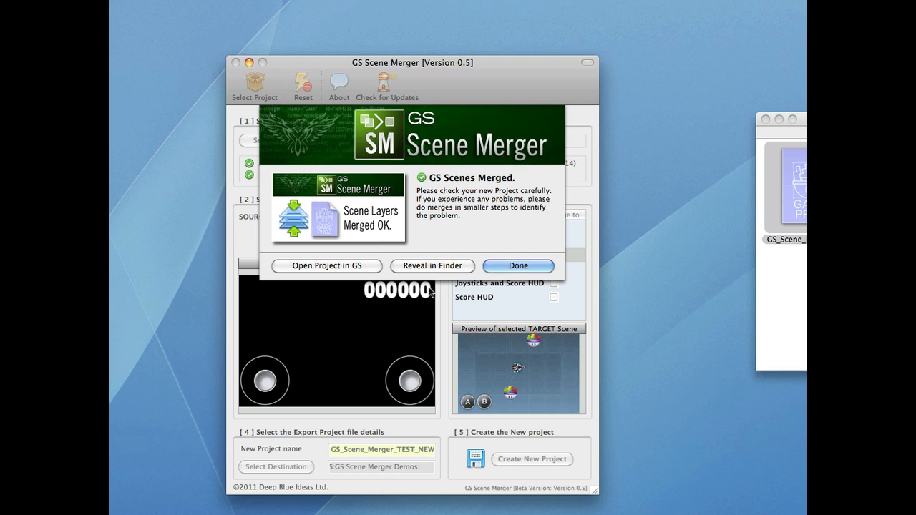
pyautogui.click(340, 266)
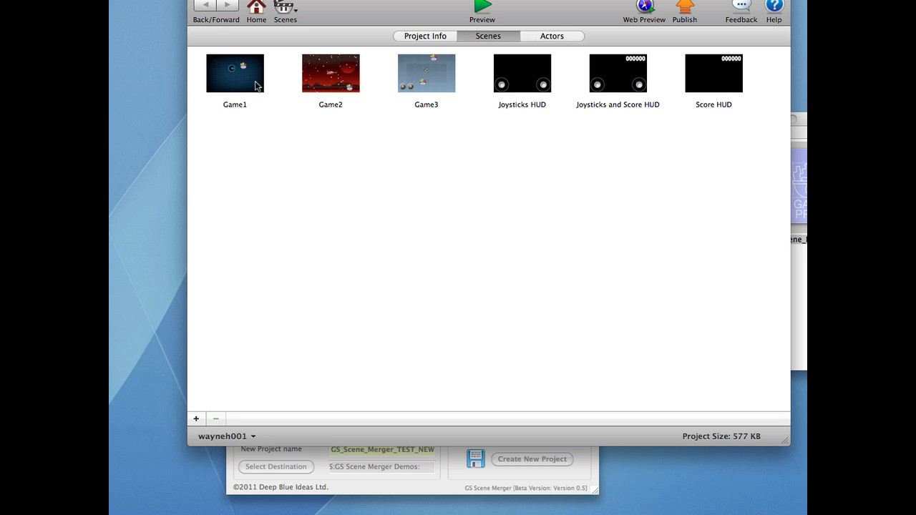
# Open the Game1 scene in the editor and inspect the merged joysticks and individual score digits
pyautogui.doubleClick(261, 86)
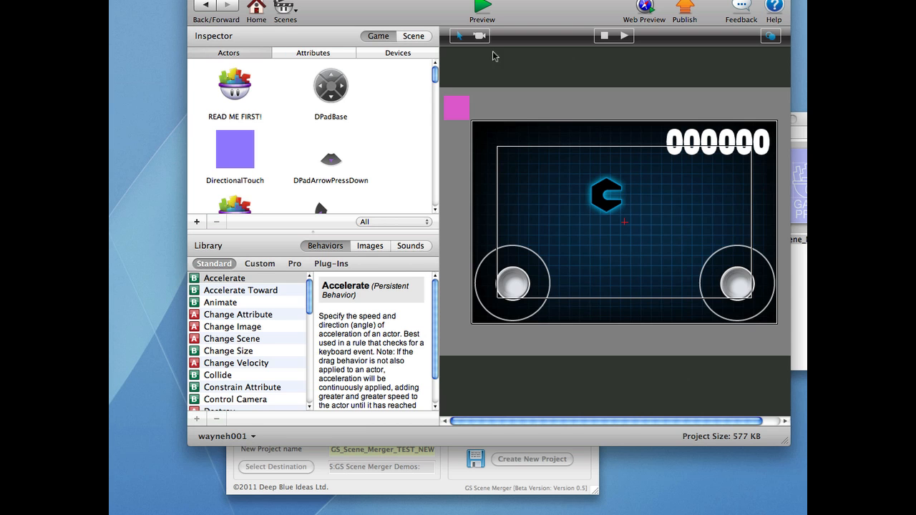
pyautogui.moveTo(586, 14); pyautogui.dragTo(530, 63)
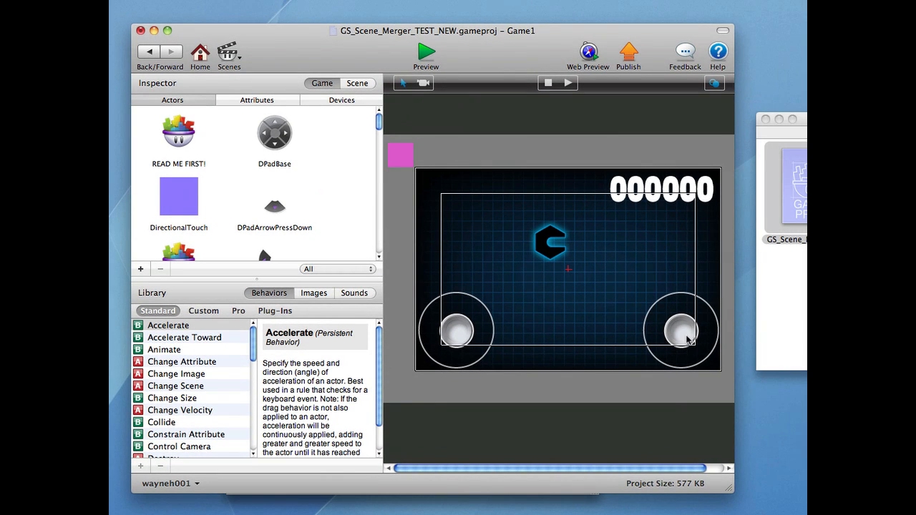
pyautogui.click(620, 200)
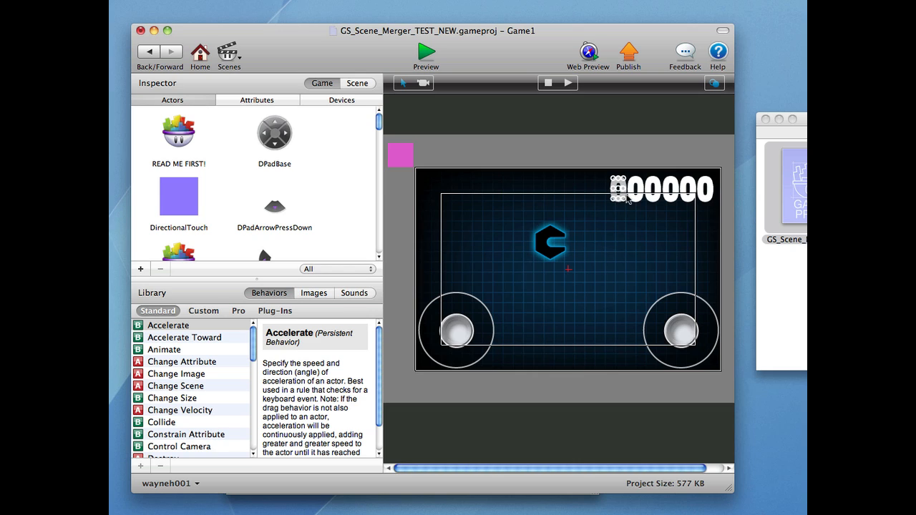
pyautogui.click(642, 204)
pyautogui.click(651, 199)
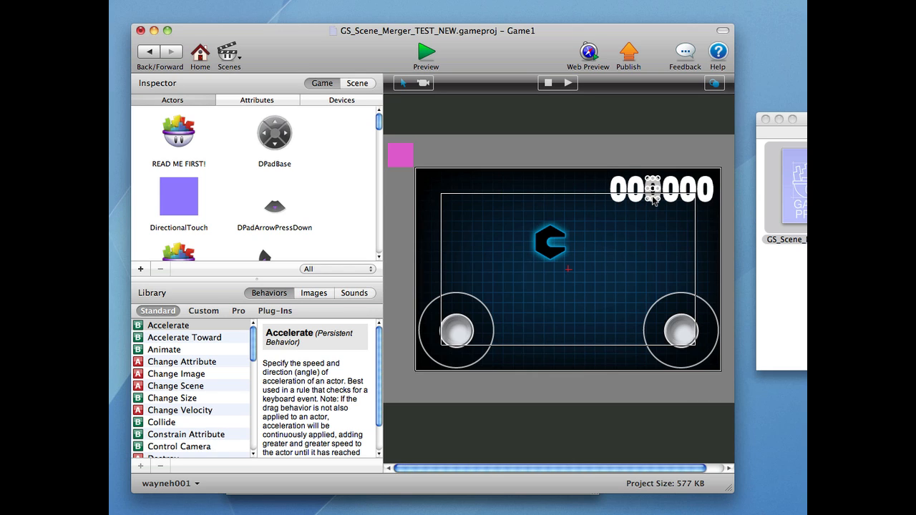
pyautogui.click(668, 149)
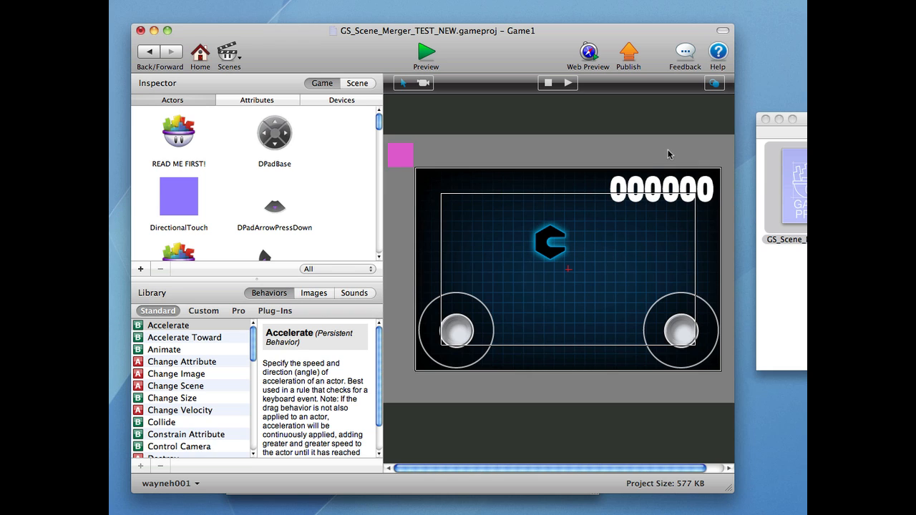
# Preview Game1 and test both joysticks by moving the player and firing at enemies to run up the score
pyautogui.click(426, 54)
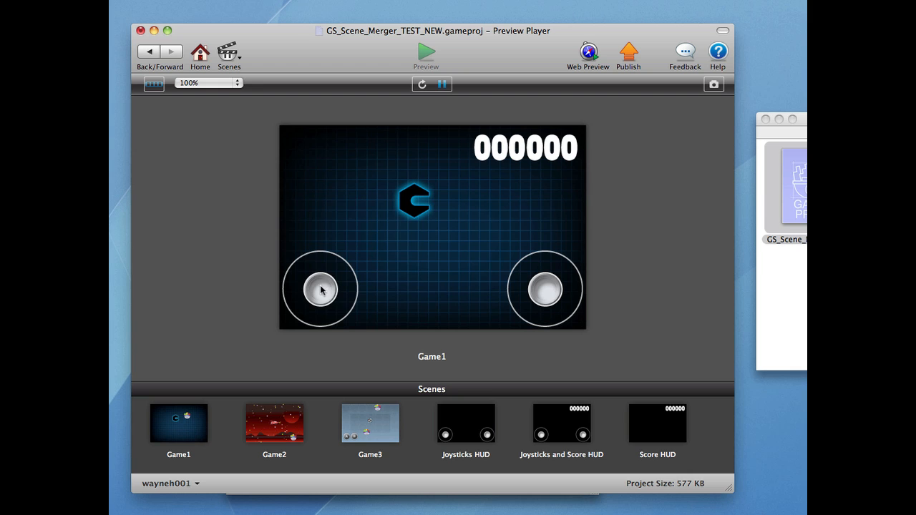
pyautogui.moveTo(321, 289); pyautogui.dragTo(286, 278)
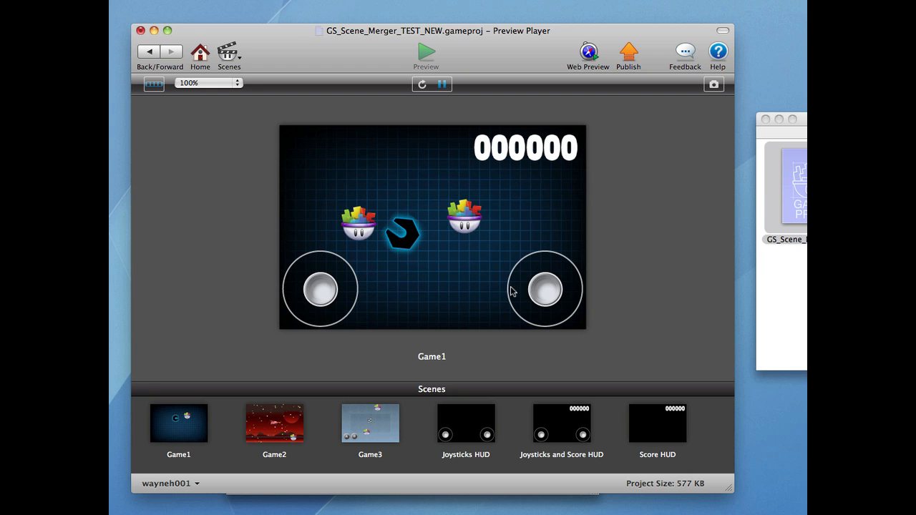
pyautogui.moveTo(511, 289); pyautogui.dragTo(601, 293)
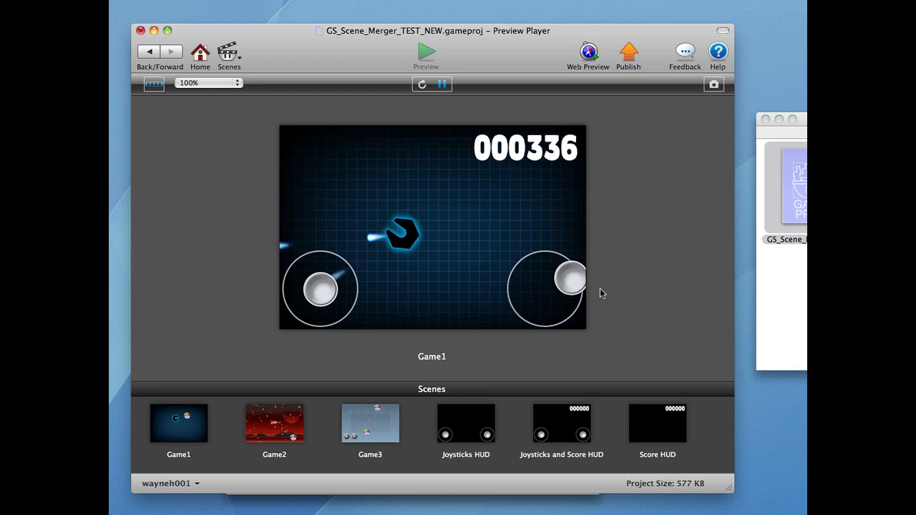
pyautogui.moveTo(321, 289); pyautogui.dragTo(335, 228)
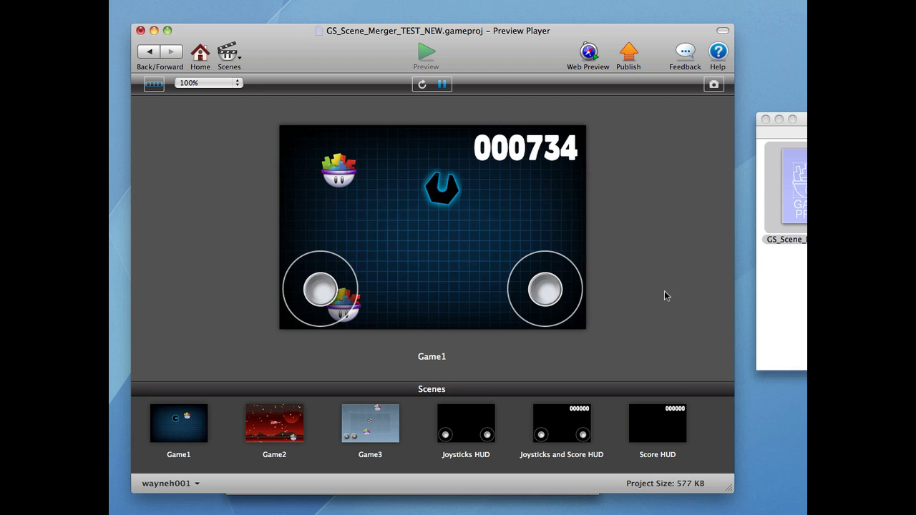
pyautogui.moveTo(544, 289)
pyautogui.mouseDown()
pyautogui.moveTo(436, 262)
pyautogui.moveTo(467, 363)
pyautogui.moveTo(521, 372)
pyautogui.moveTo(603, 308)
pyautogui.moveTo(559, 301)
pyautogui.mouseUp()
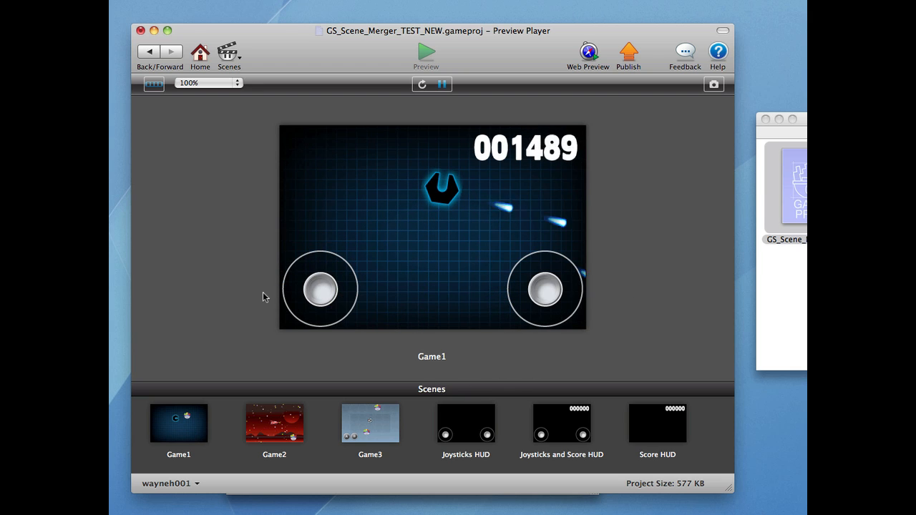
pyautogui.moveTo(321, 289); pyautogui.dragTo(304, 318)
pyautogui.moveTo(564, 292); pyautogui.dragTo(386, 205)
pyautogui.moveTo(321, 289); pyautogui.dragTo(408, 274)
pyautogui.moveTo(552, 302); pyautogui.dragTo(350, 228)
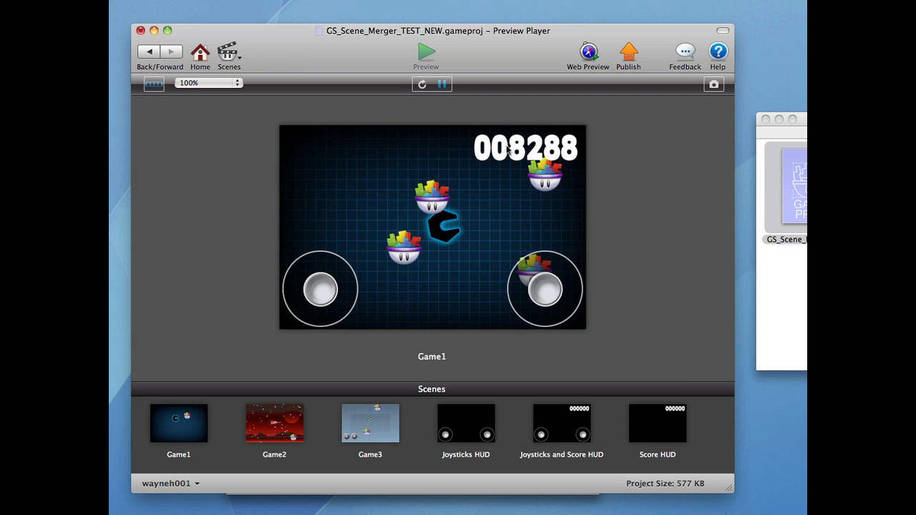
# Preview Game2 and Game3 and try out the merged joysticks in each scene
pyautogui.click(278, 427)
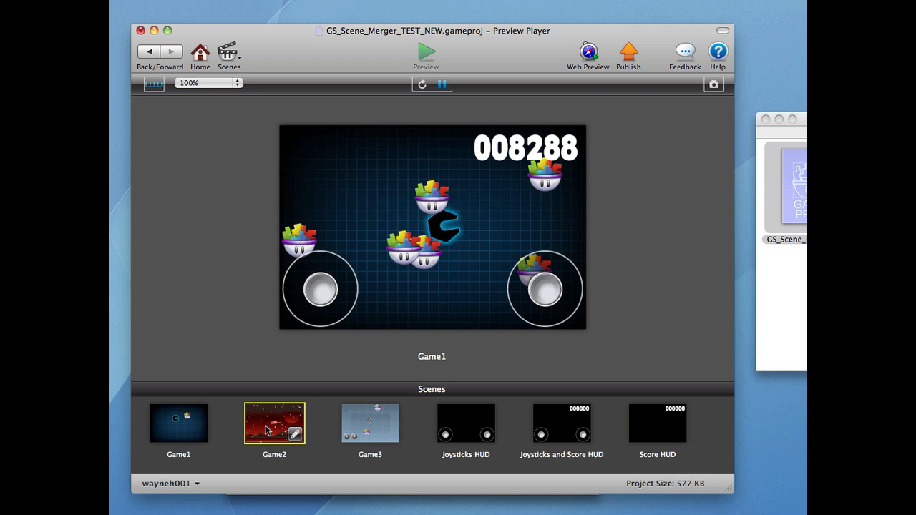
pyautogui.moveTo(320, 288); pyautogui.dragTo(401, 336)
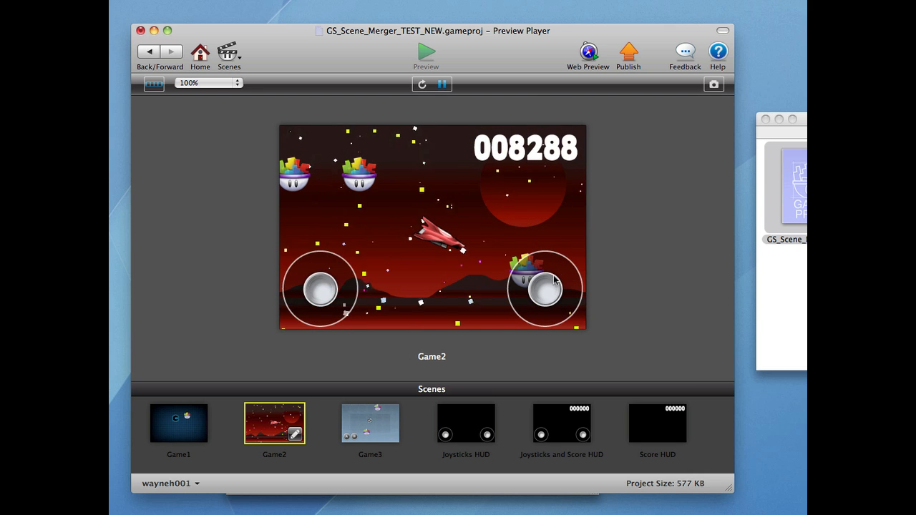
pyautogui.moveTo(553, 278); pyautogui.dragTo(501, 250)
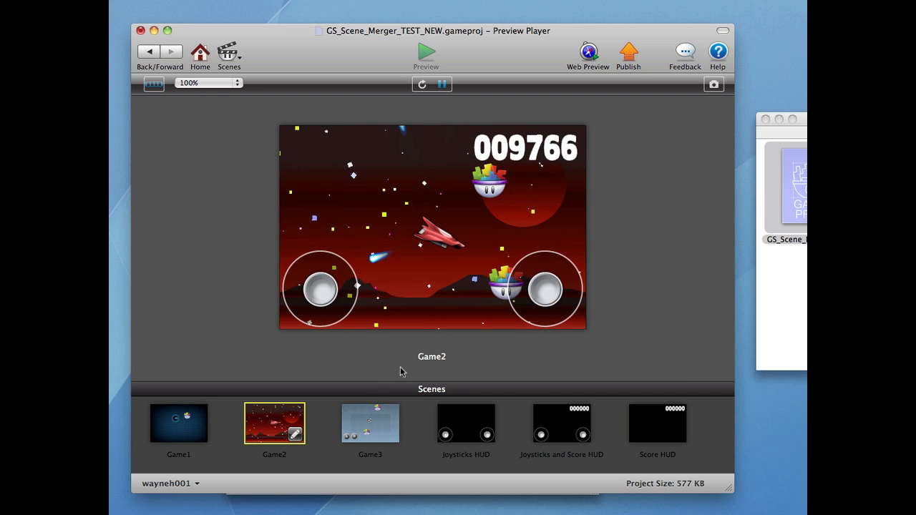
pyautogui.click(361, 419)
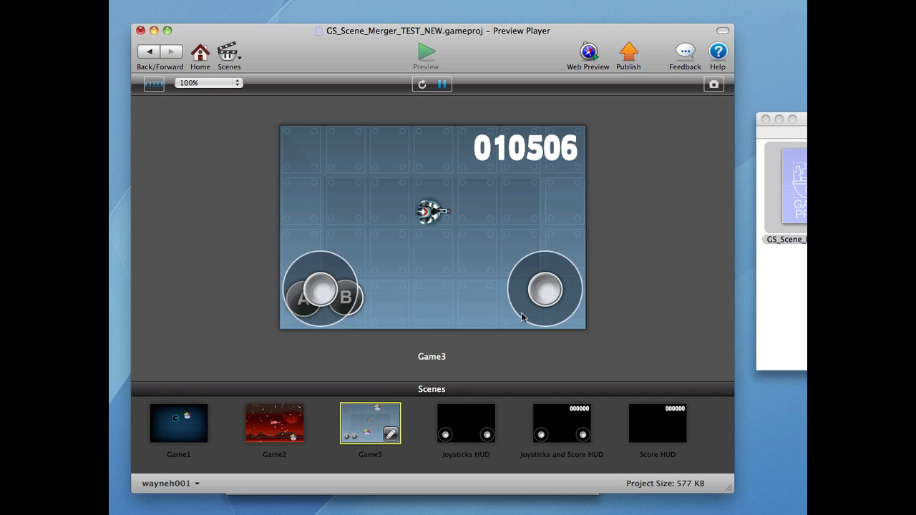
pyautogui.moveTo(522, 317); pyautogui.dragTo(356, 306)
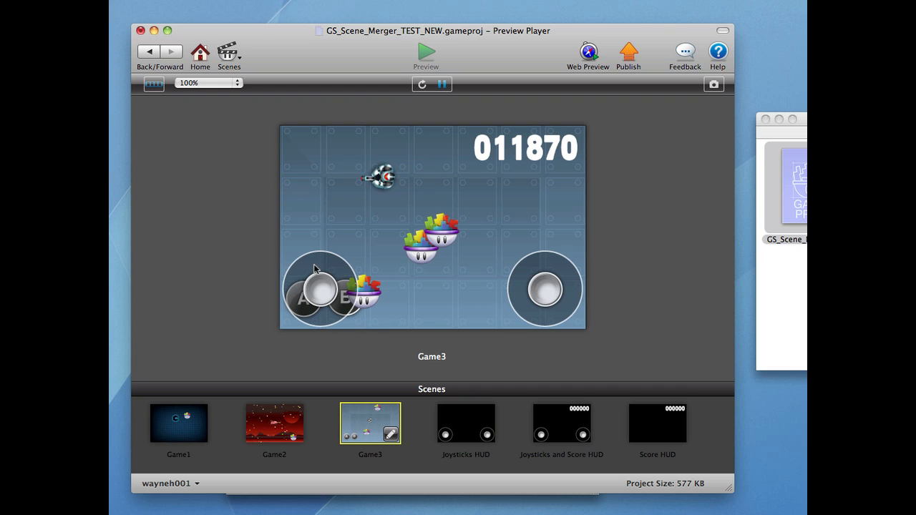
# Open Game3 for editing and delete the joystick stick that overlaps the A and B buttons, along with its base ring
pyautogui.click(228, 55)
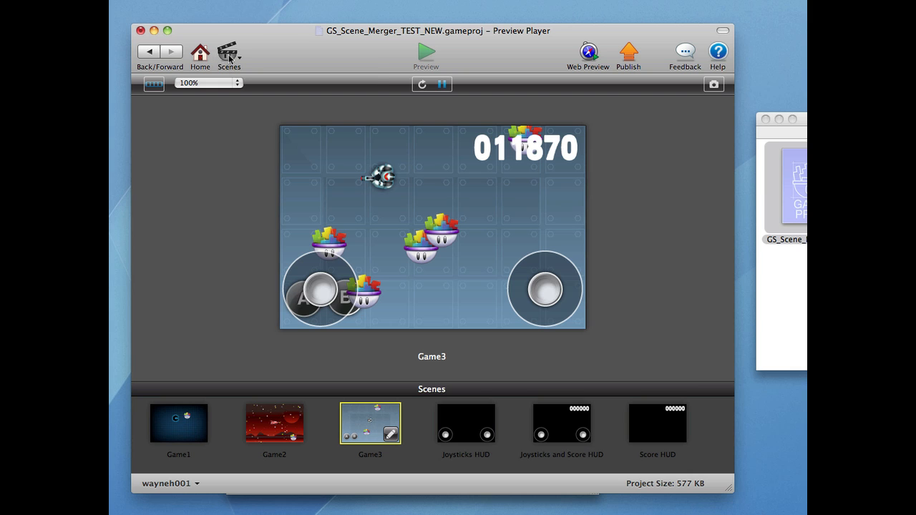
pyautogui.click(387, 440)
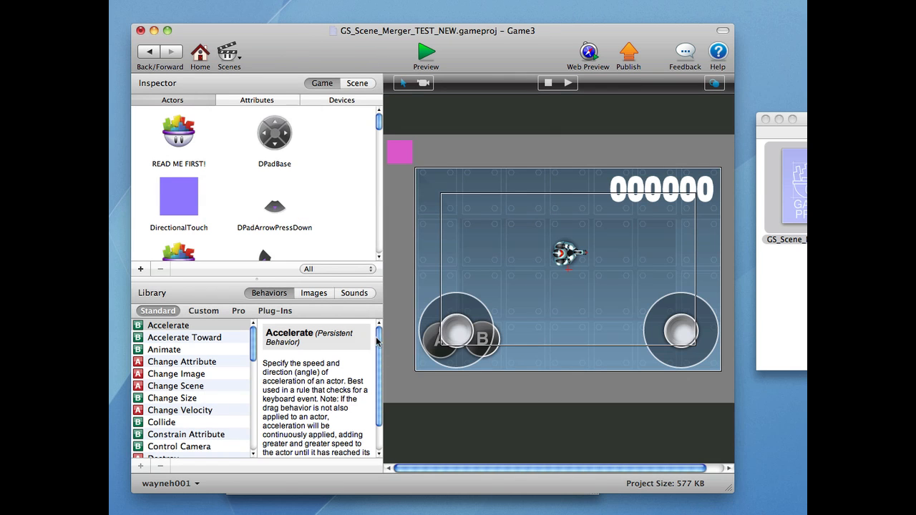
pyautogui.click(457, 341)
pyautogui.press('Delete')
pyautogui.press('Delete')
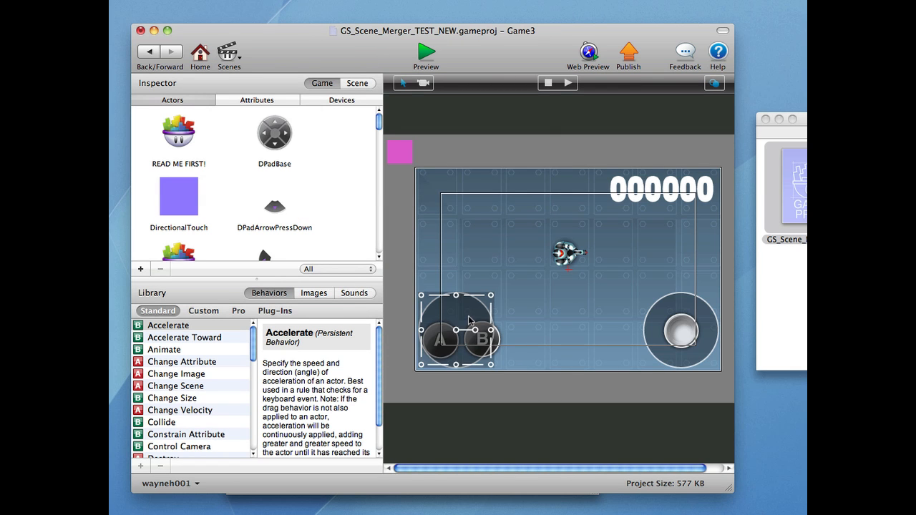
# Preview Game3 and test the remaining joystick together with the A and B buttons
pyautogui.click(417, 53)
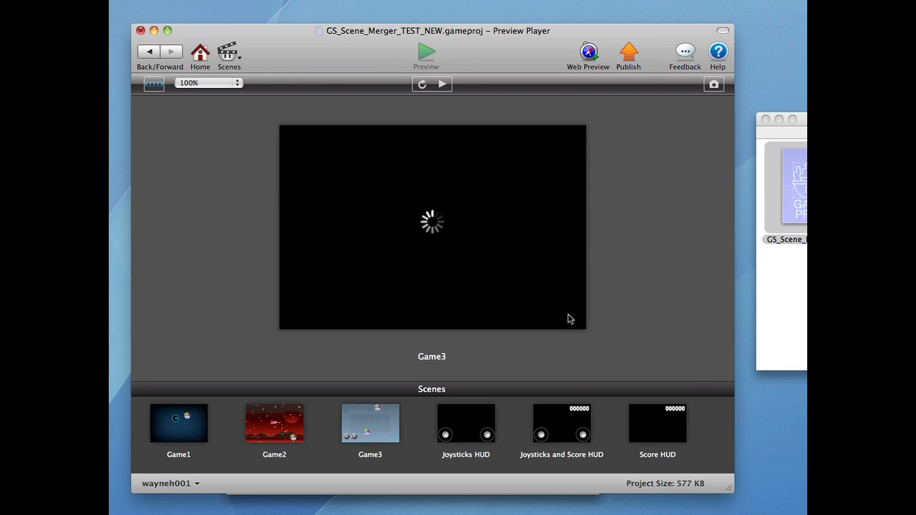
pyautogui.moveTo(437, 375); pyautogui.dragTo(483, 255)
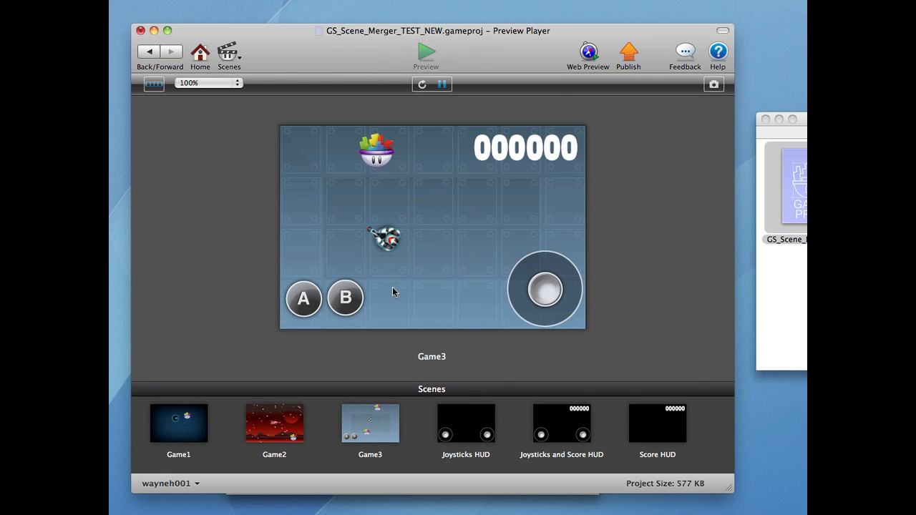
pyautogui.click(332, 308)
pyautogui.click(295, 308)
pyautogui.click(335, 308)
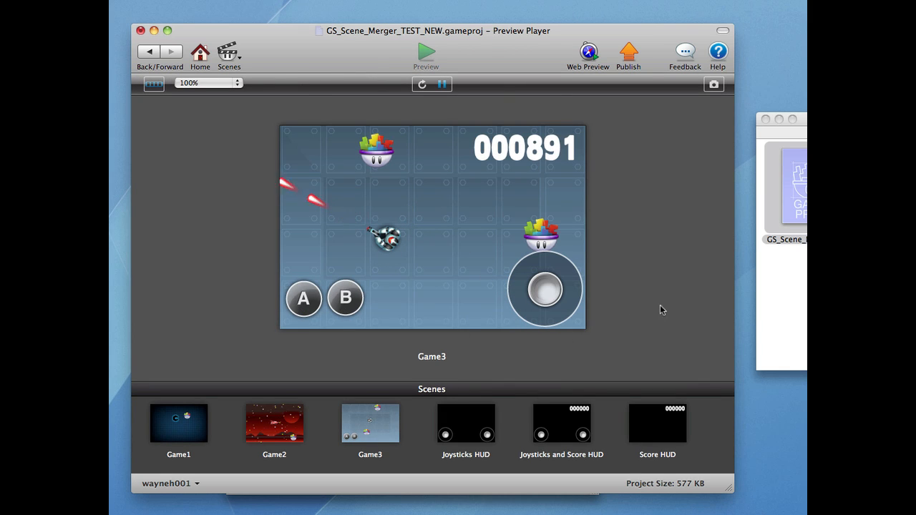
pyautogui.moveTo(547, 299); pyautogui.dragTo(501, 244)
pyautogui.click(344, 303)
pyautogui.click(345, 304)
pyautogui.click(292, 302)
pyautogui.click(292, 302)
pyautogui.click(292, 302)
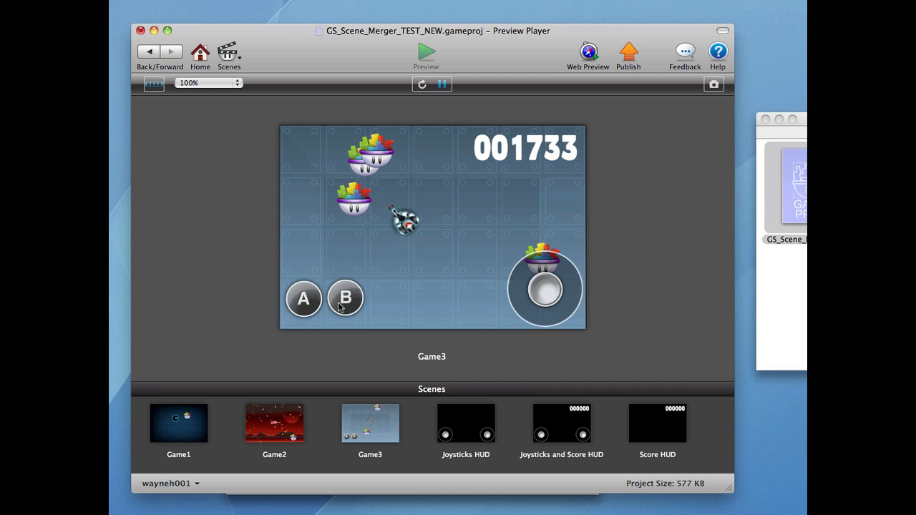
pyautogui.click(347, 303)
pyautogui.click(348, 304)
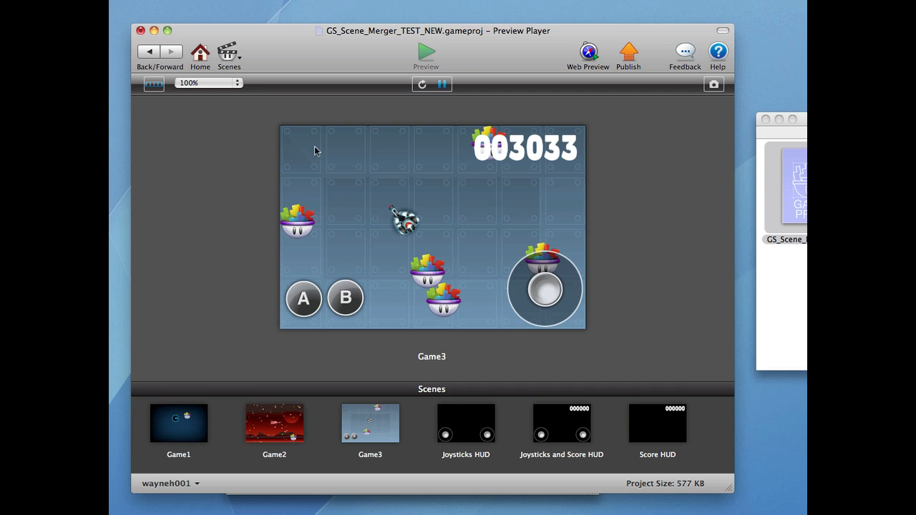
# View the Joysticks and Score HUD scene in the editor and return to the project's scene overview
pyautogui.doubleClick(571, 436)
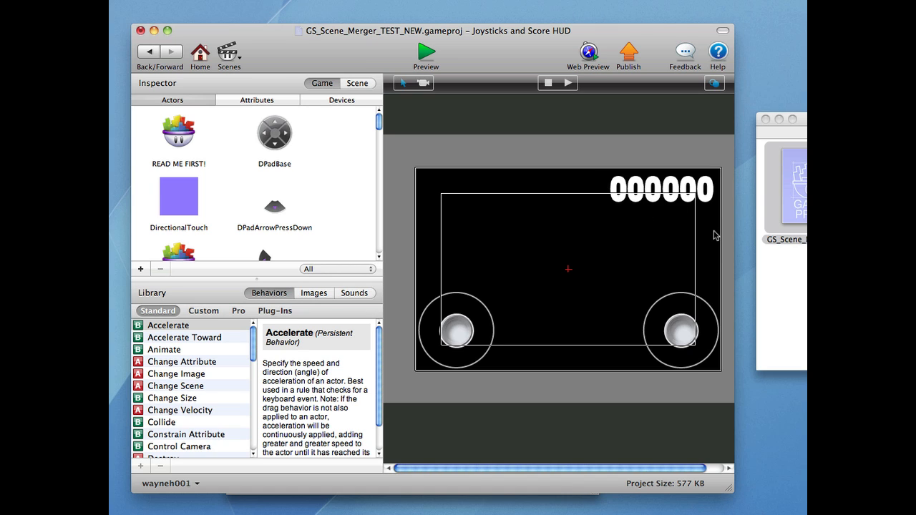
pyautogui.click(229, 60)
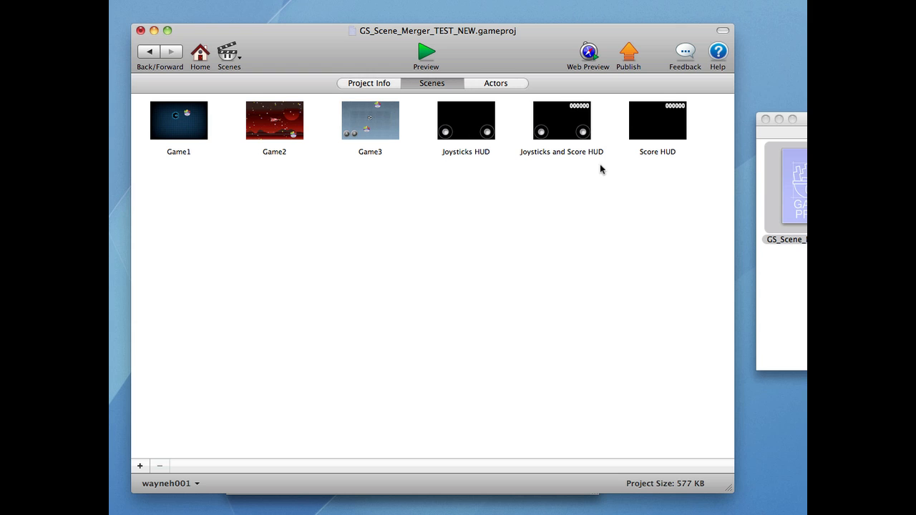
# Close the project in GameSalad, dismiss the merge confirmation in GS Scene Merger, and select Game3 among the target scenes
pyautogui.click(141, 31)
pyautogui.click(404, 144)
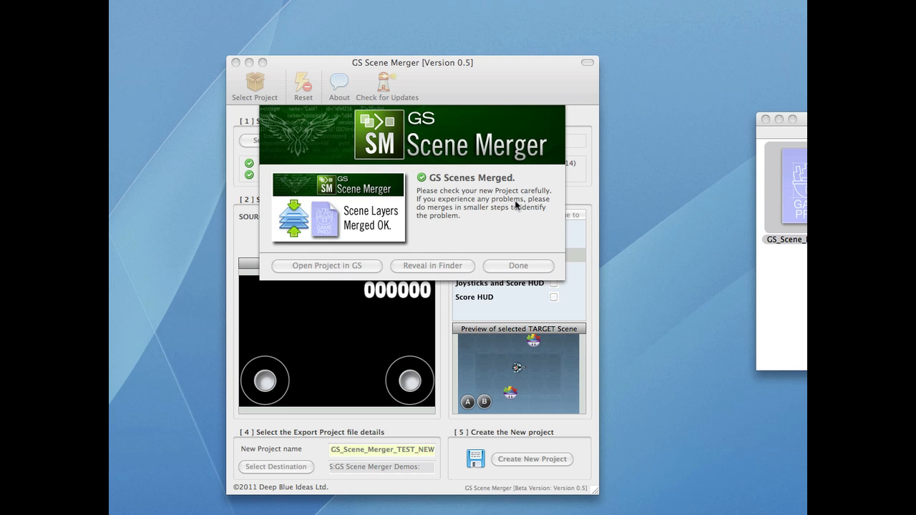
pyautogui.click(518, 266)
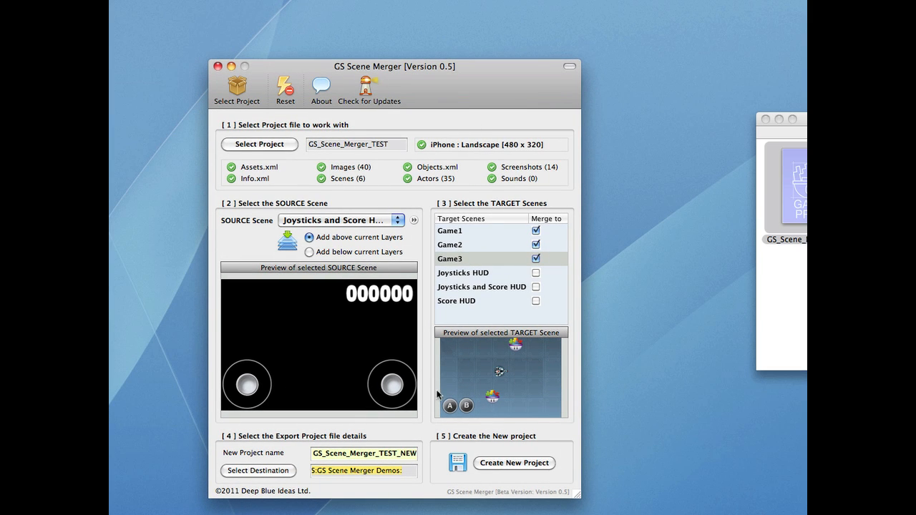
pyautogui.moveTo(476, 271)
pyautogui.mouseDown()
pyautogui.moveTo(475, 234)
pyautogui.moveTo(476, 266)
pyautogui.mouseUp()
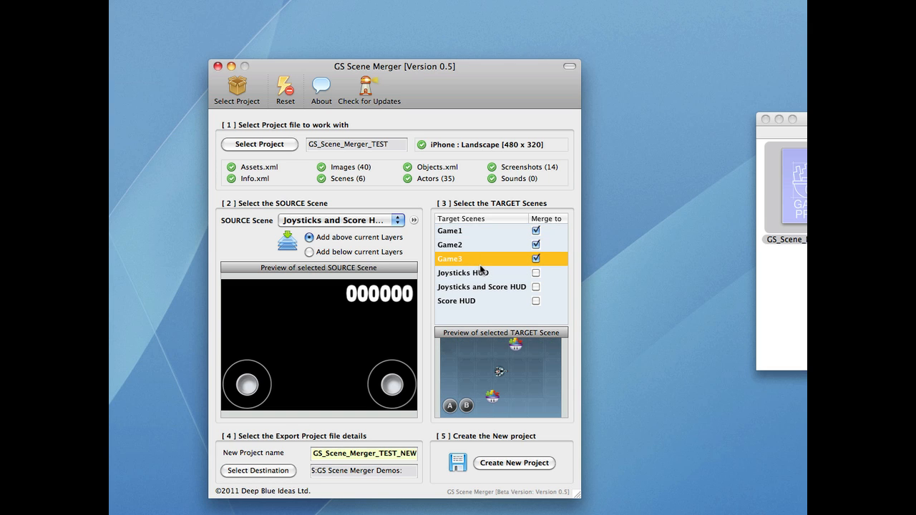